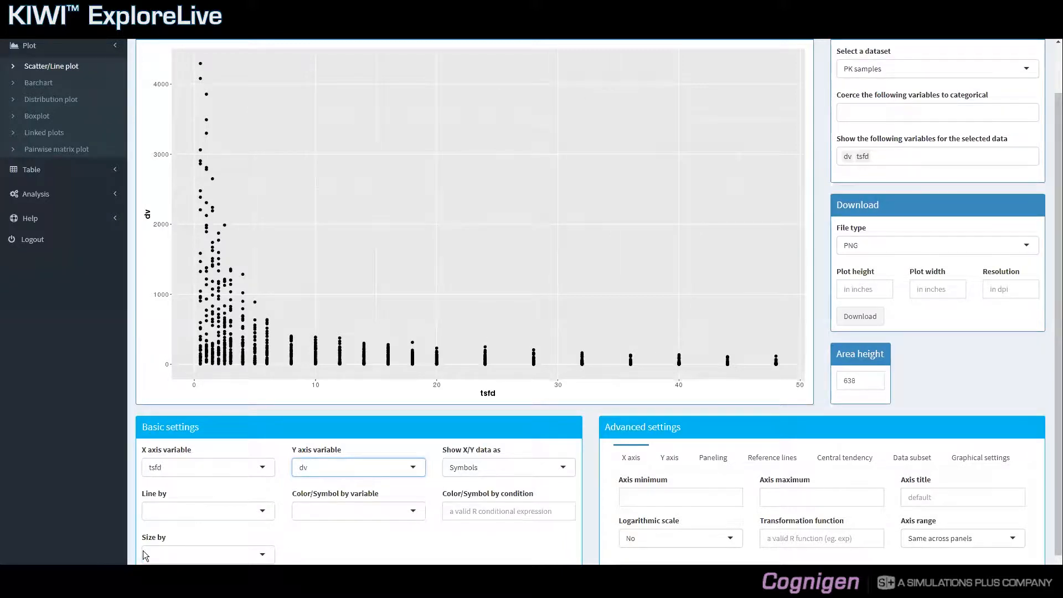
Step: Size the scatter plot's symbols by the wtkg variable and look over the resulting plot
left_click(258, 556)
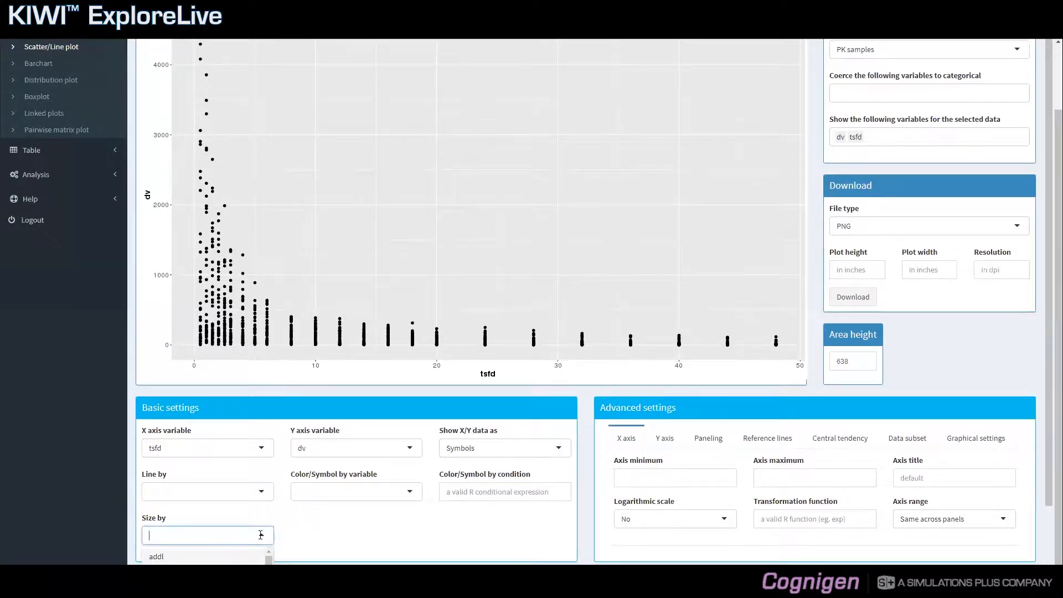
type("w")
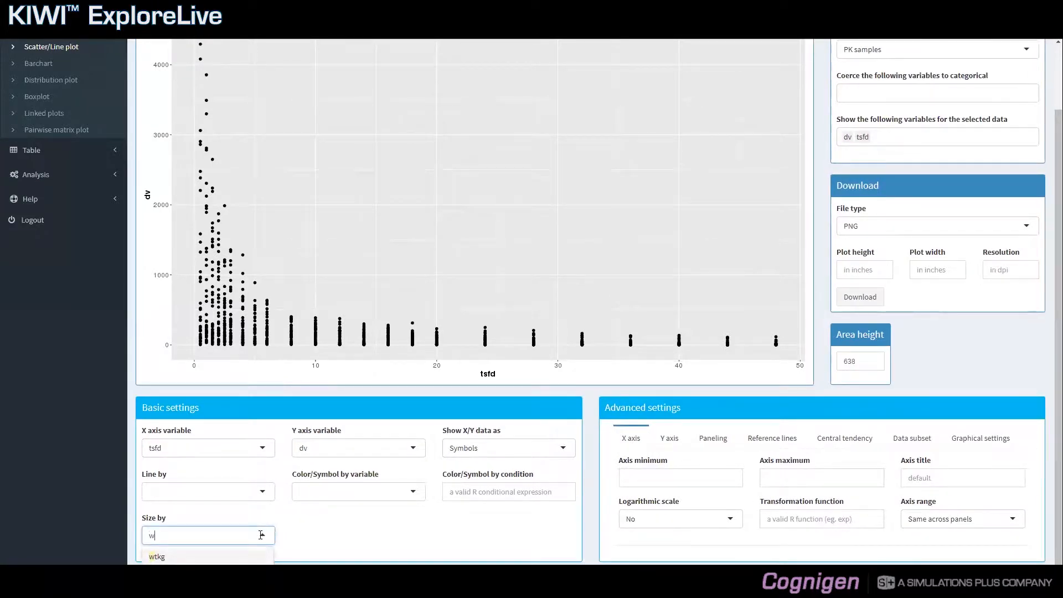
type("tkg")
key("Return")
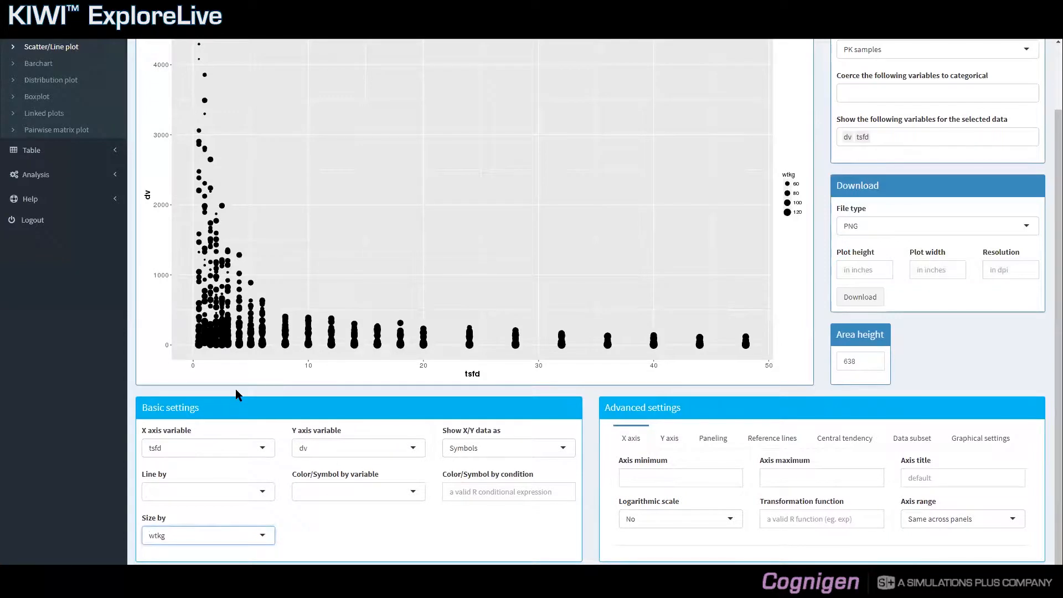
scroll(234, 389, "up", 1)
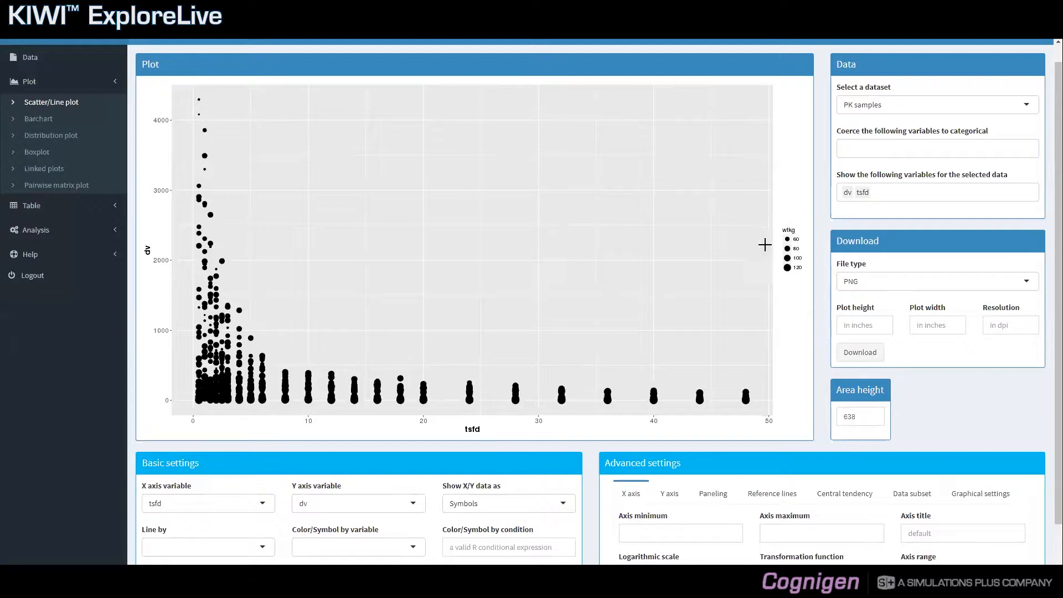
scroll(301, 487, "down", 1)
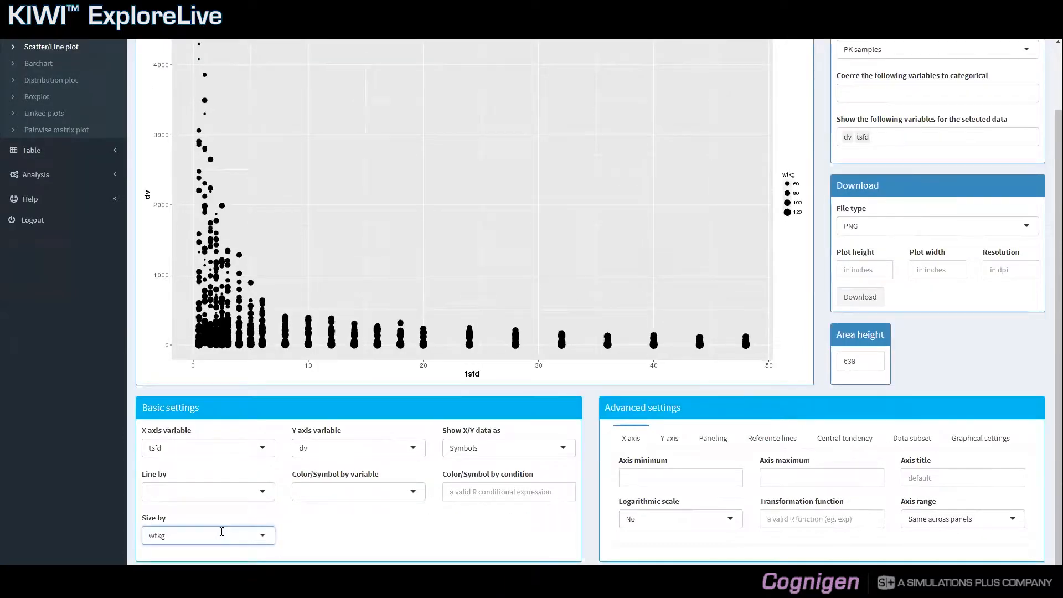
Step: Change the variable that sets the symbol size to tsld
left_click(221, 532)
key("BackSpace")
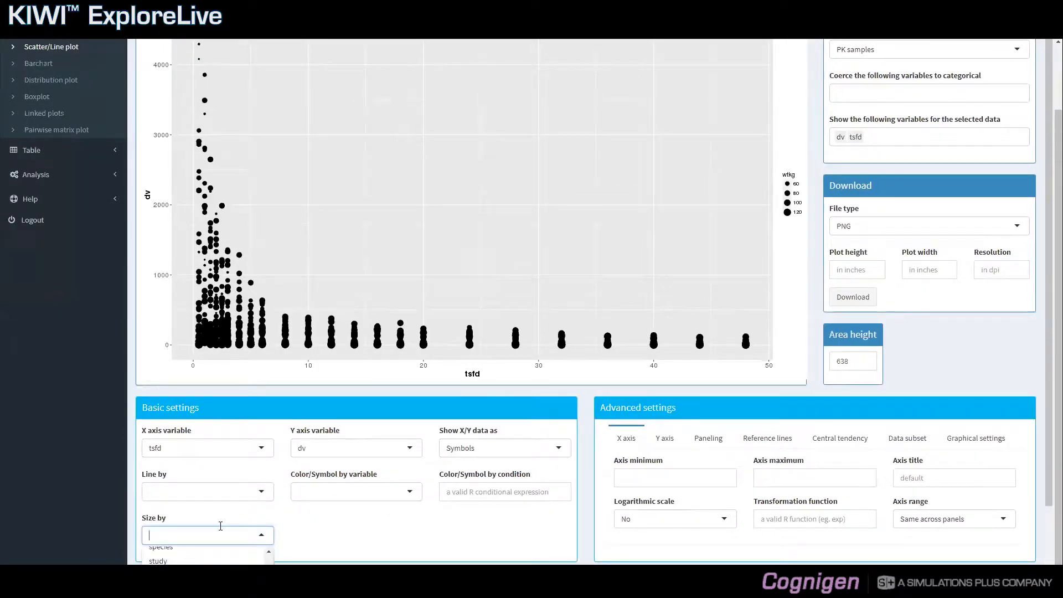
type("tsfd")
key("Return")
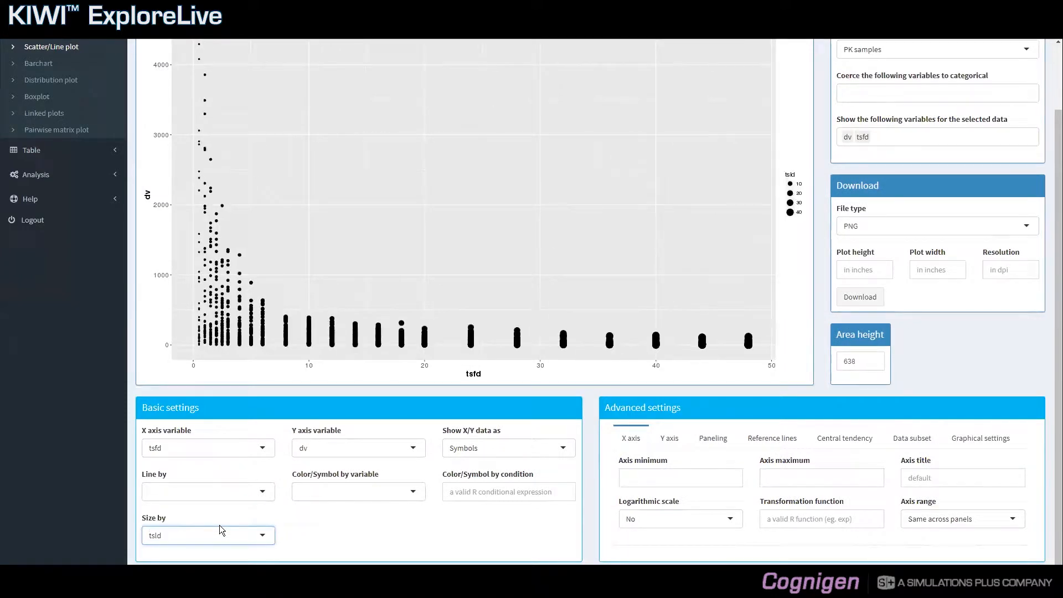
Step: Clear the variable that sets the symbol size
left_click(214, 537)
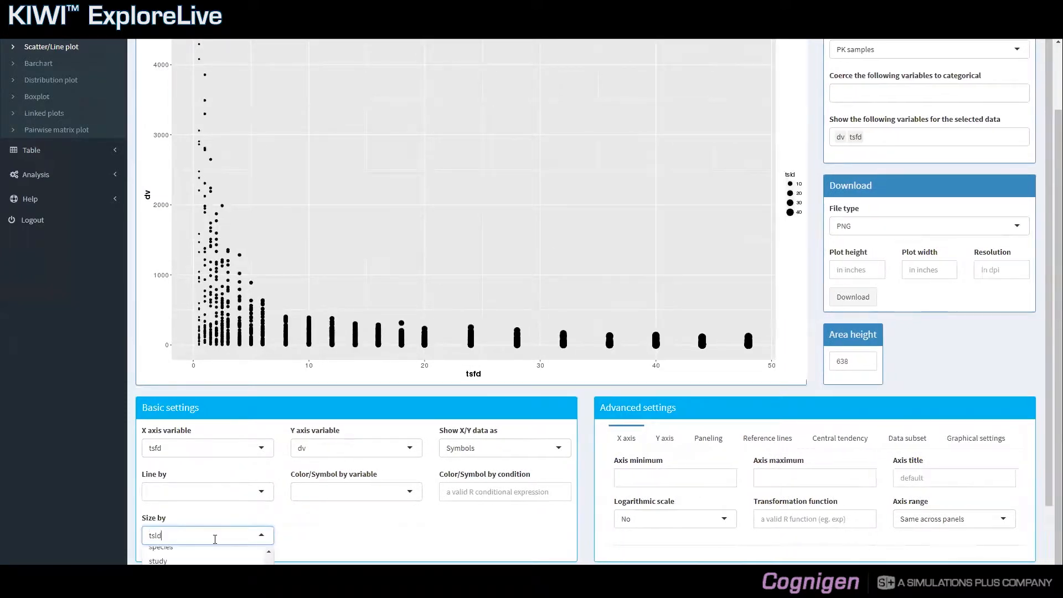
key("BackSpace")
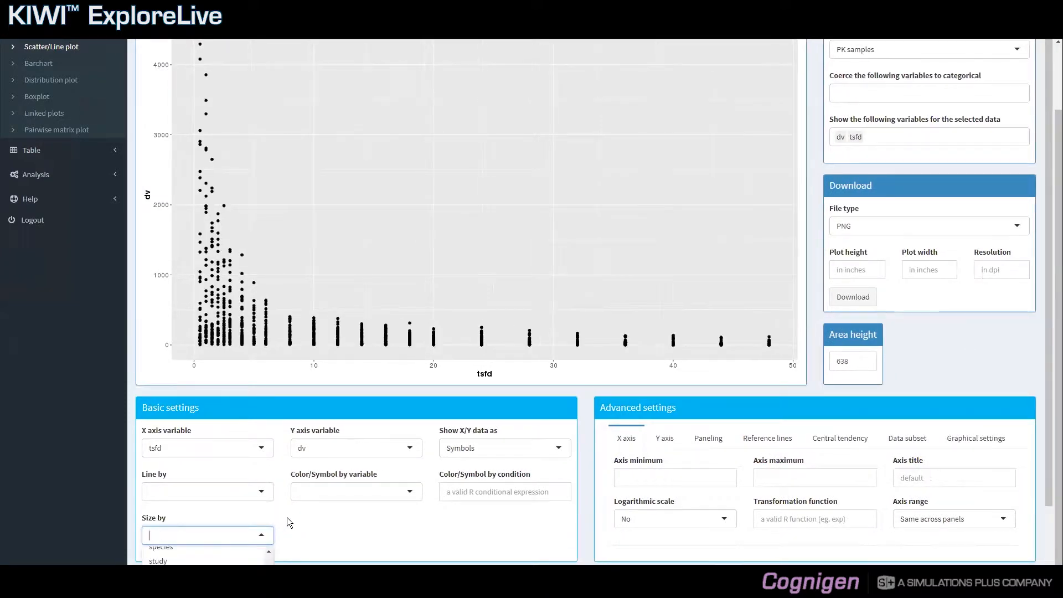
left_click(287, 517)
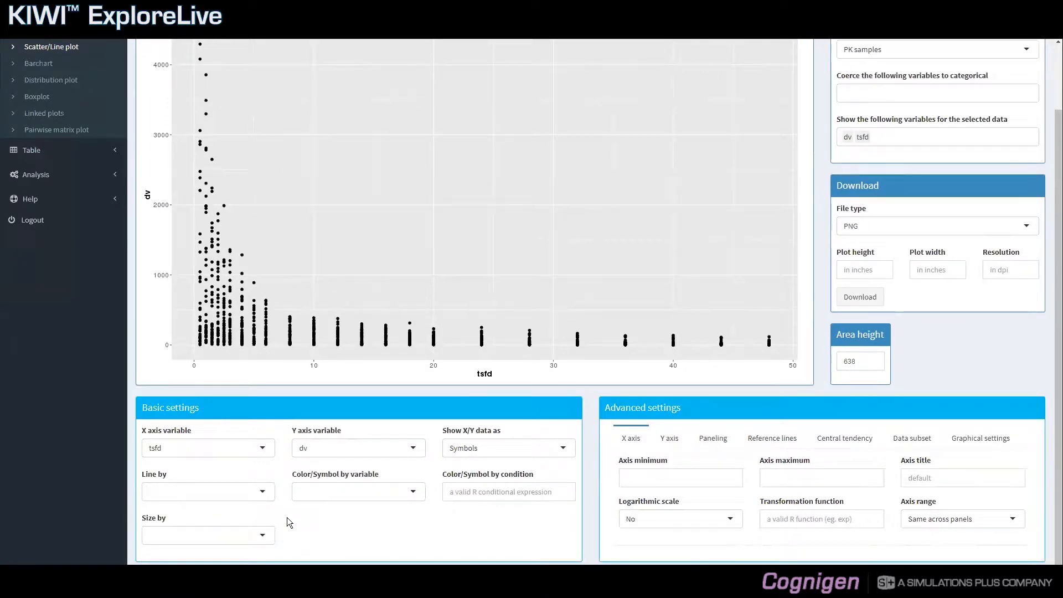
Step: Show the X/Y data as joined lines, with a separate line for each id
left_click(559, 455)
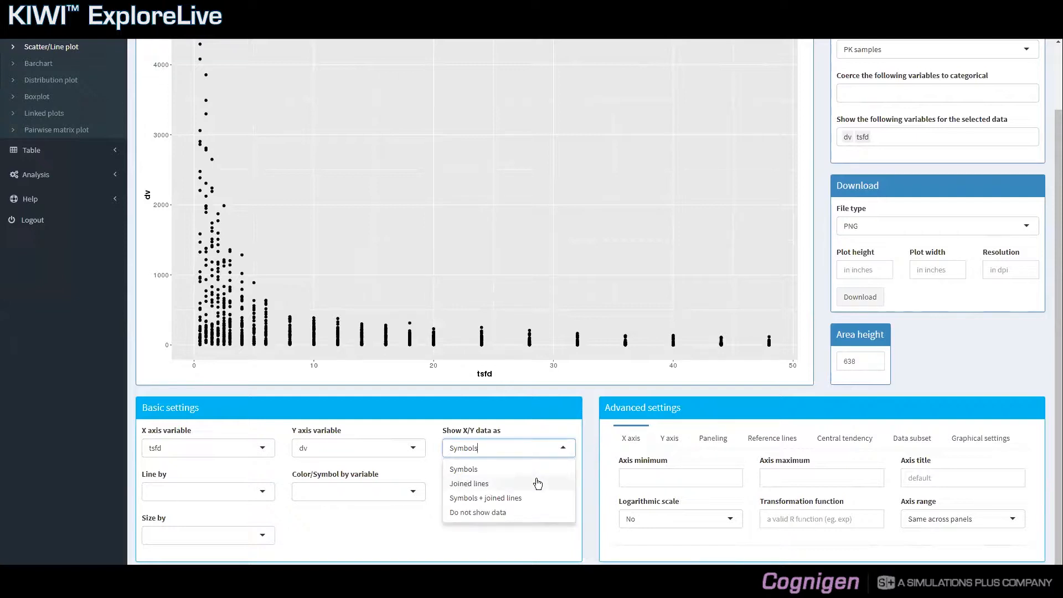
left_click(535, 483)
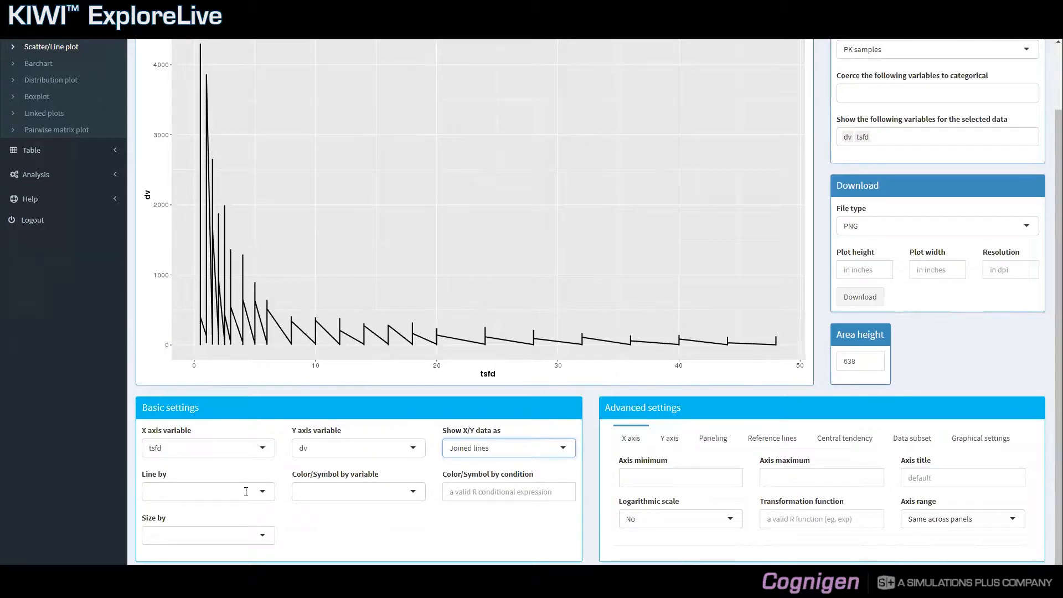
left_click(246, 493)
type("id")
key("Return")
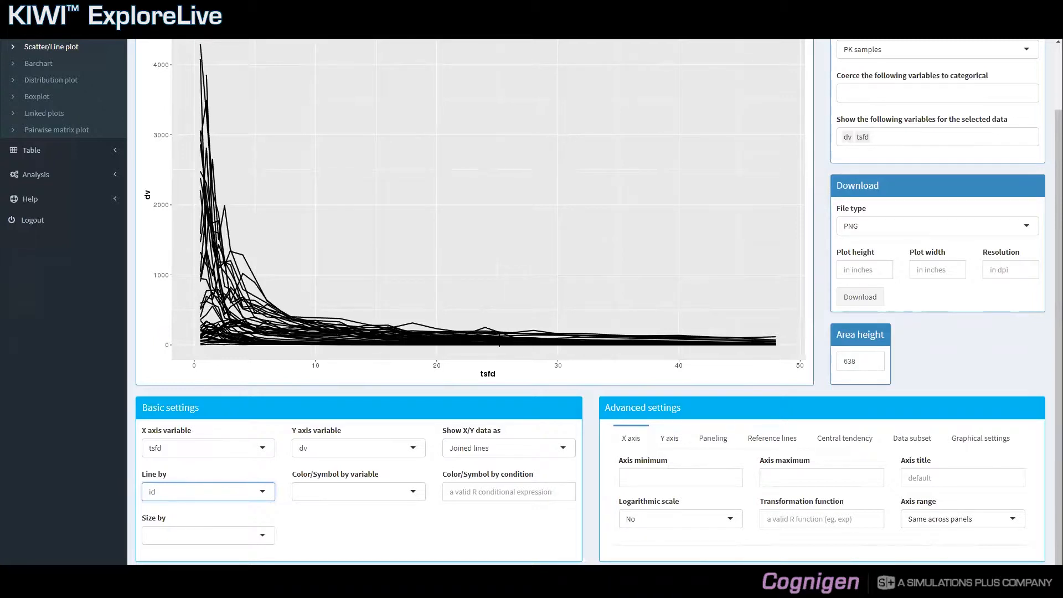
Step: Set the Y axis to a logarithmic scale and look over the plot
left_click(669, 438)
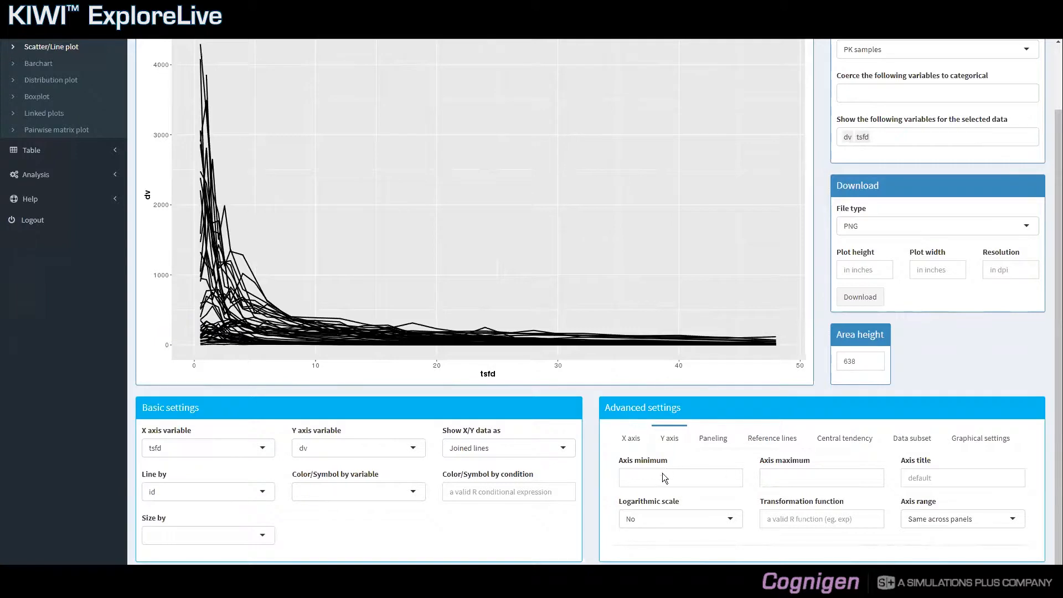
left_click(730, 525)
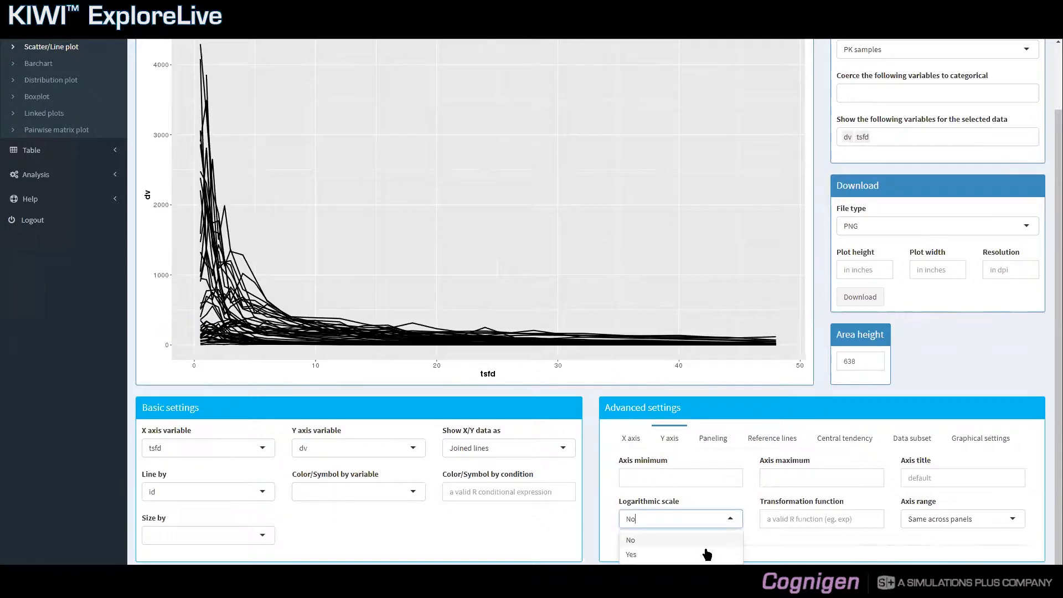
left_click(706, 554)
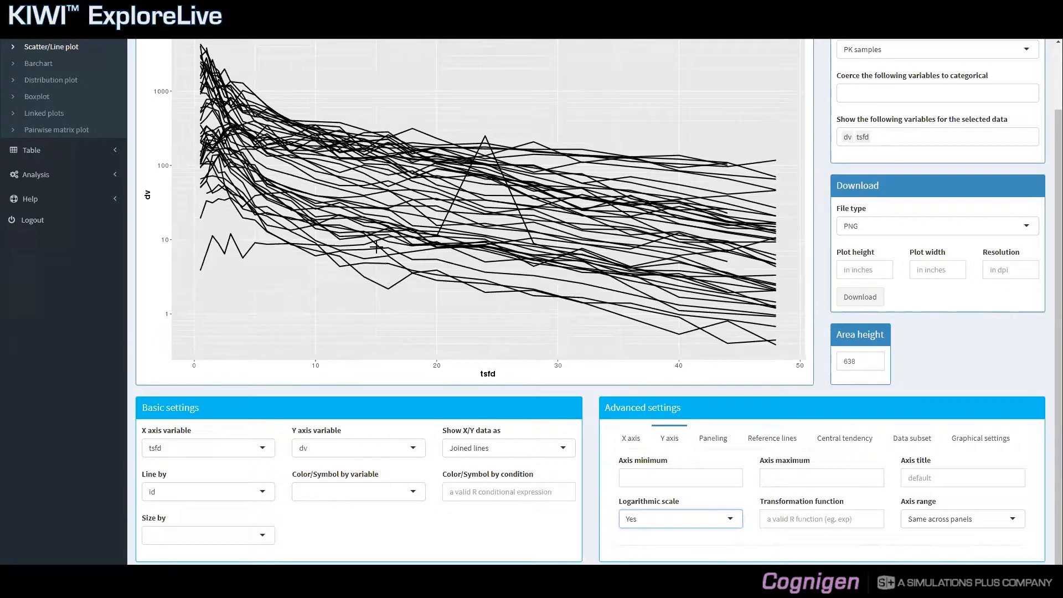
scroll(323, 206, "up", 2)
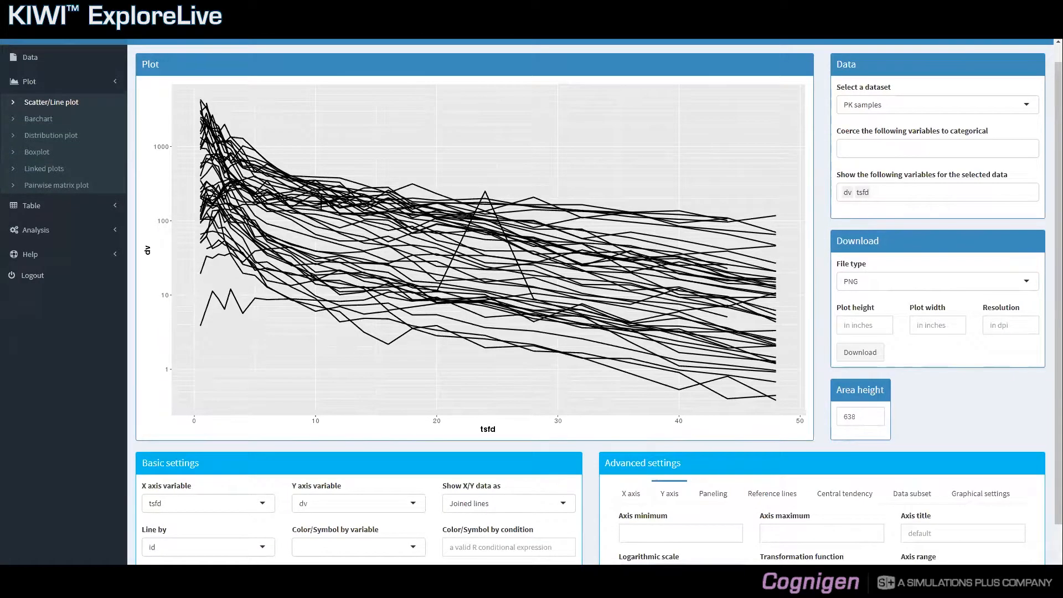
scroll(299, 166, "down", 2)
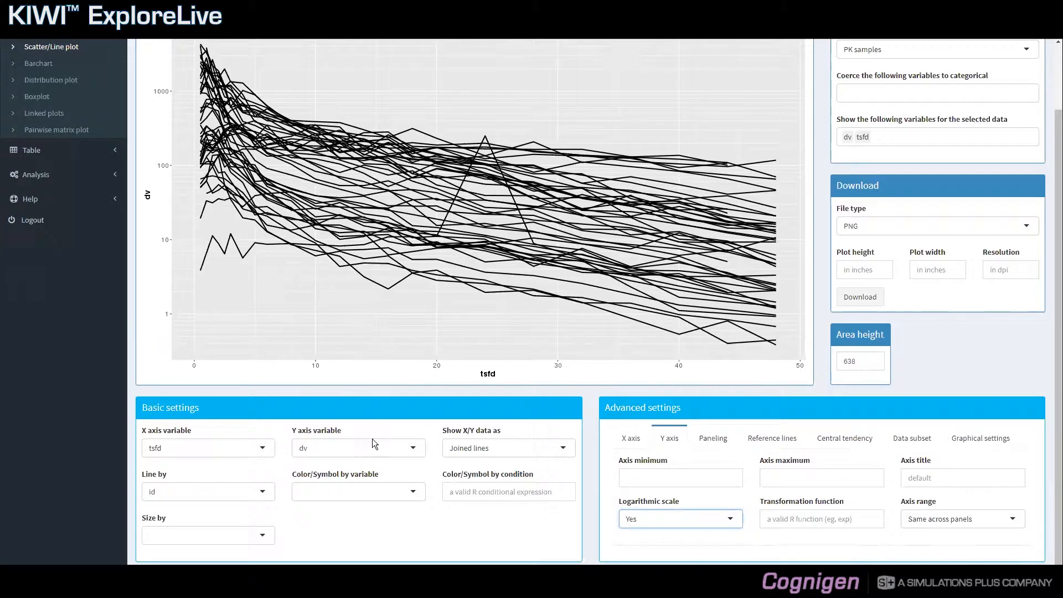
Step: Color the plotted lines by the dose variable
left_click(382, 489)
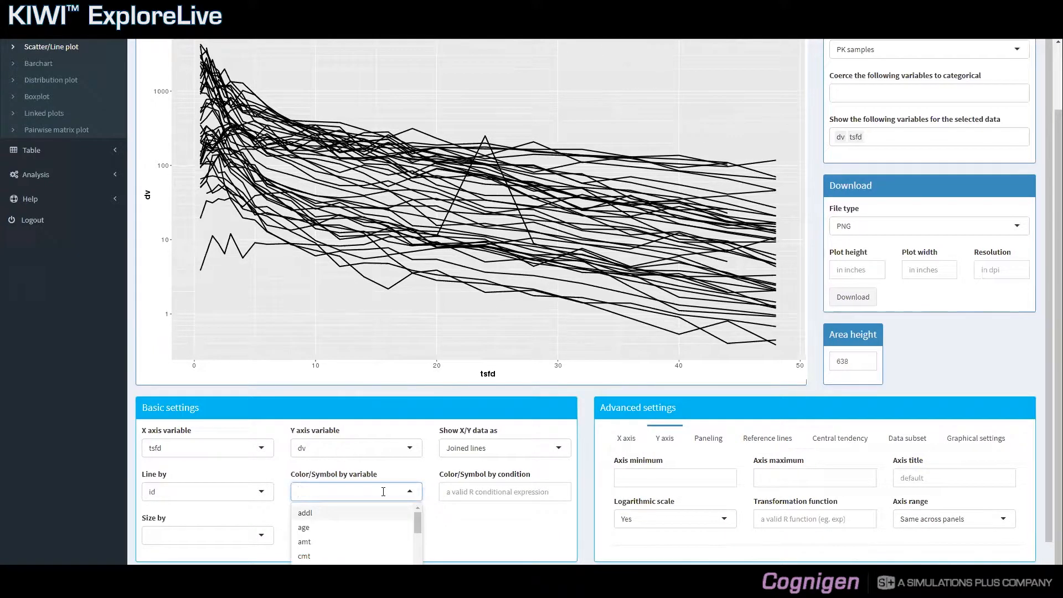
type("dose")
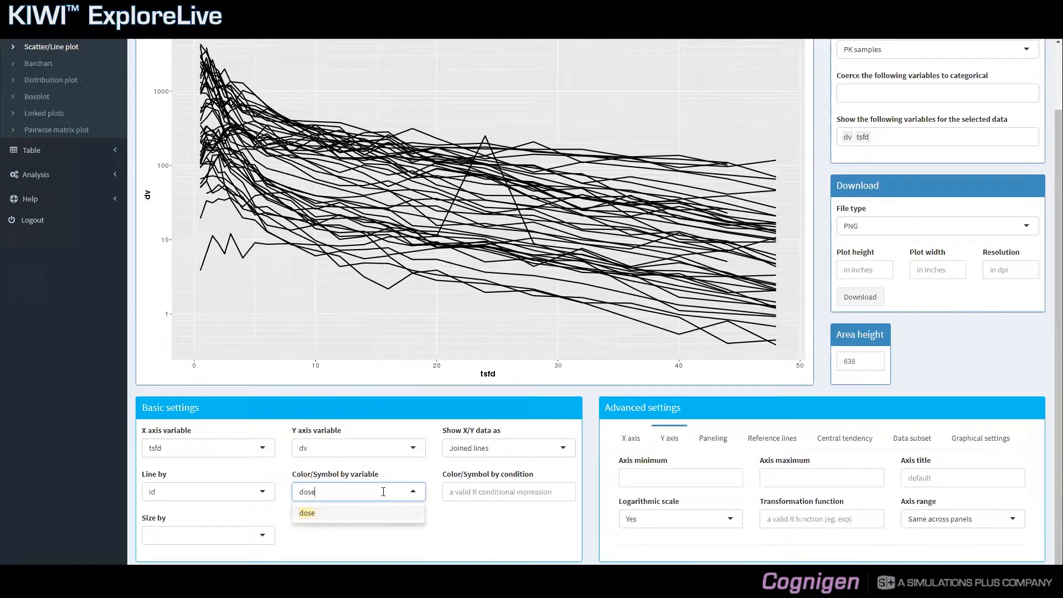
key("Return")
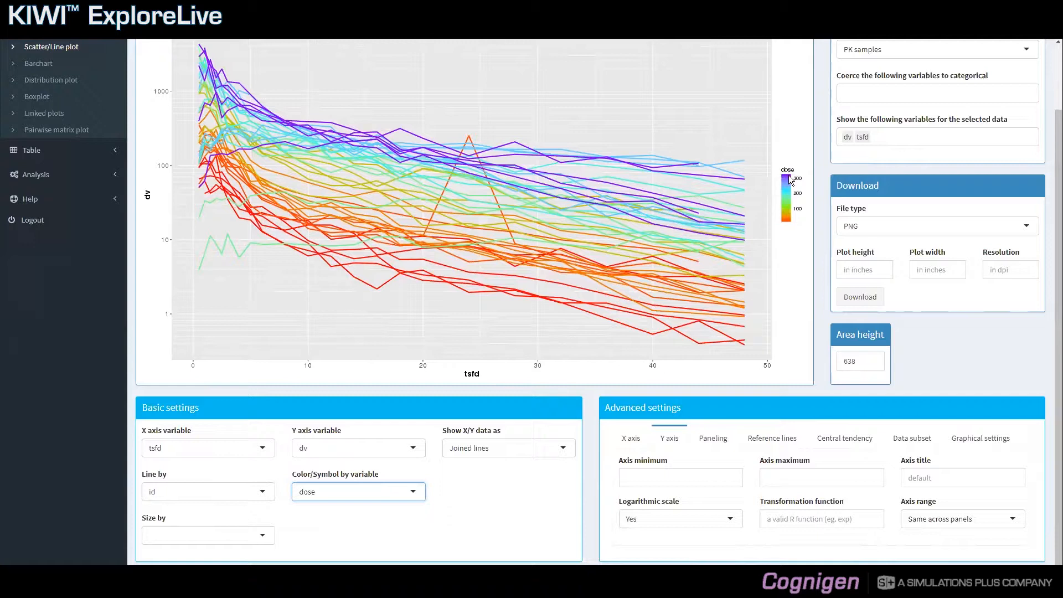
Step: Coerce the dose variable to categorical and look over the plot and its legend
left_click(850, 93)
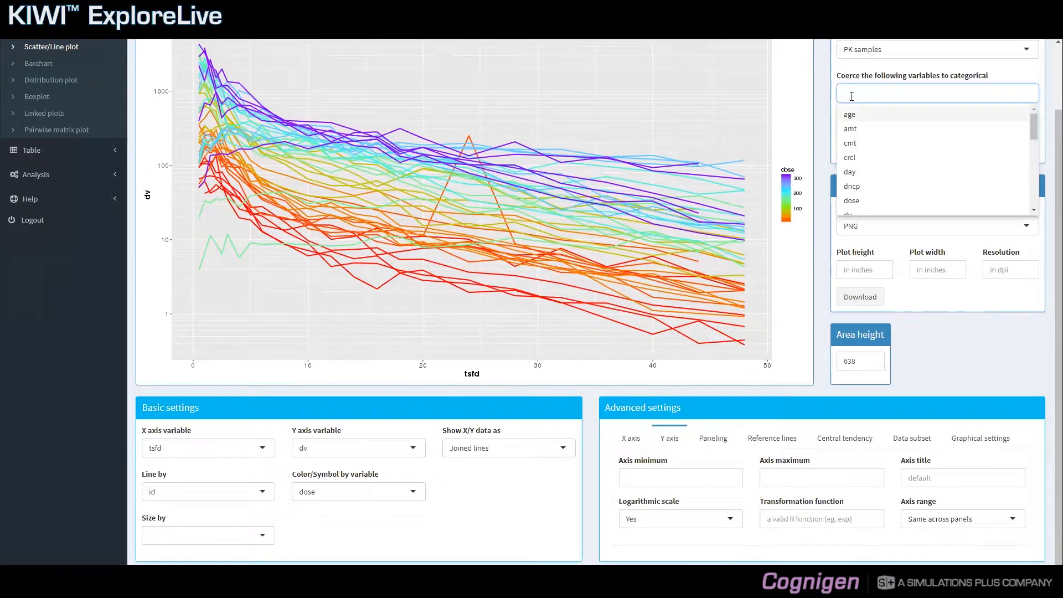
type("dose")
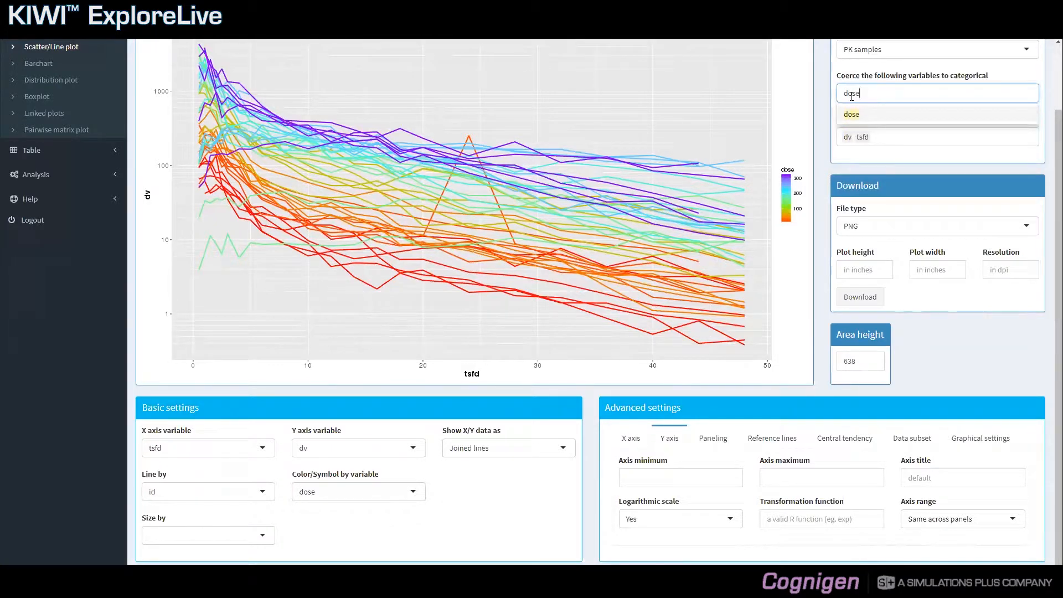
key("Return")
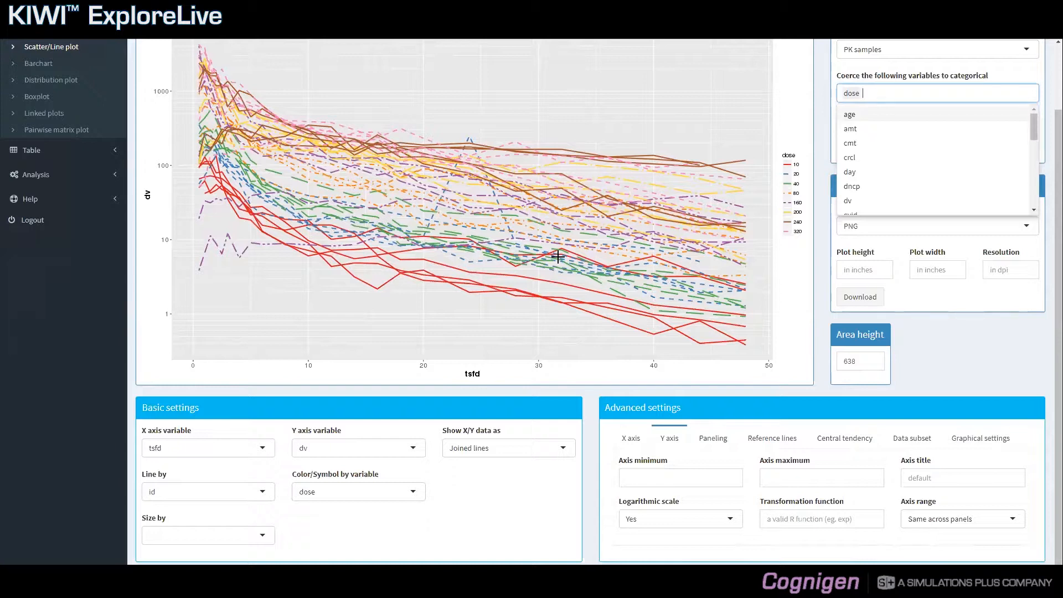
scroll(558, 256, "up", 1)
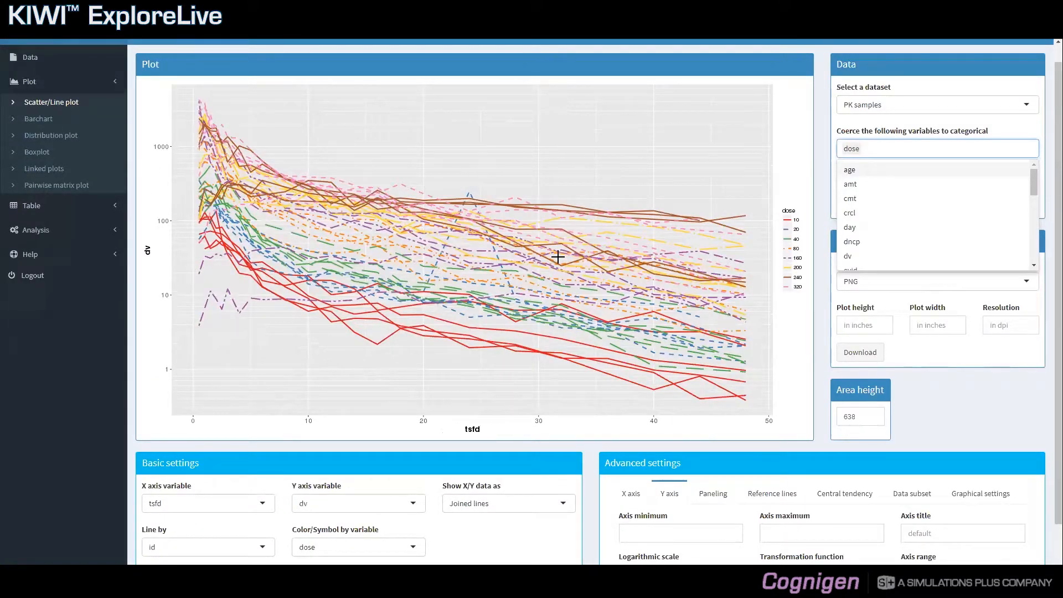
scroll(558, 256, "down", 1)
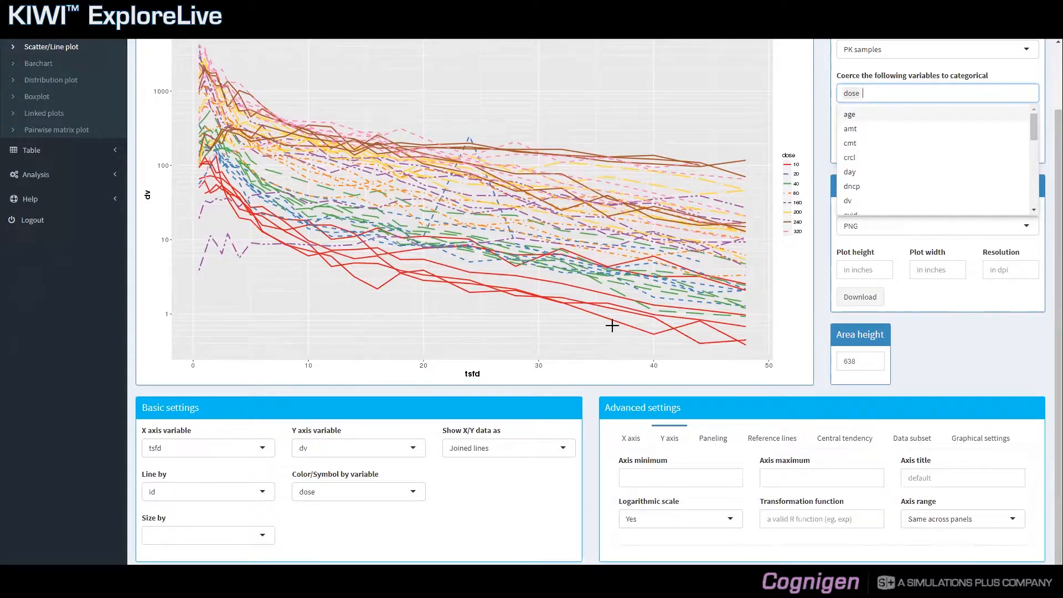
Step: Open the paneling settings and remove dose as the color/symbol variable
left_click(710, 440)
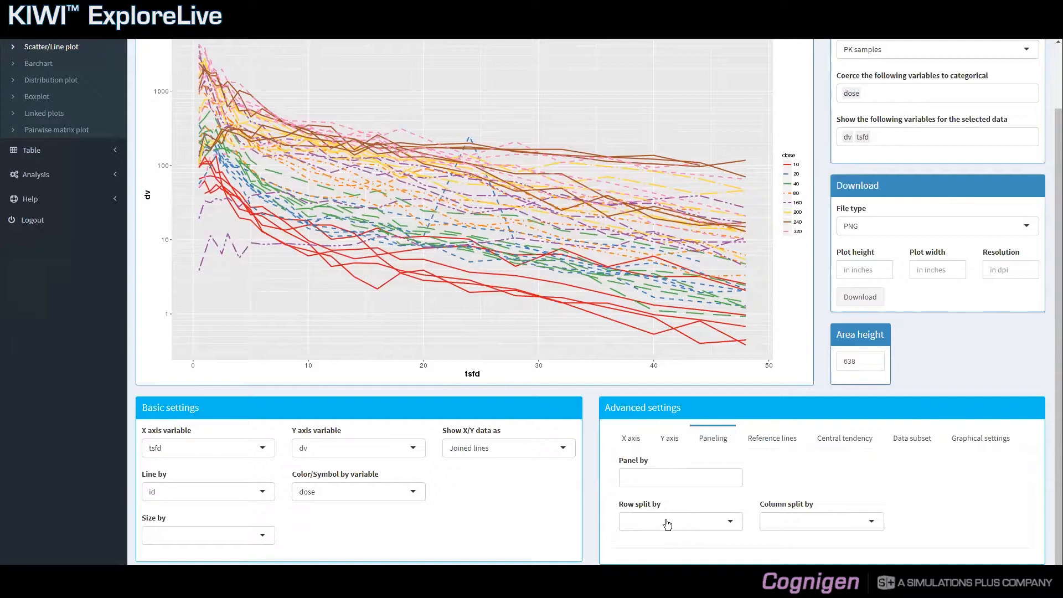
left_click(373, 491)
key("BackSpace")
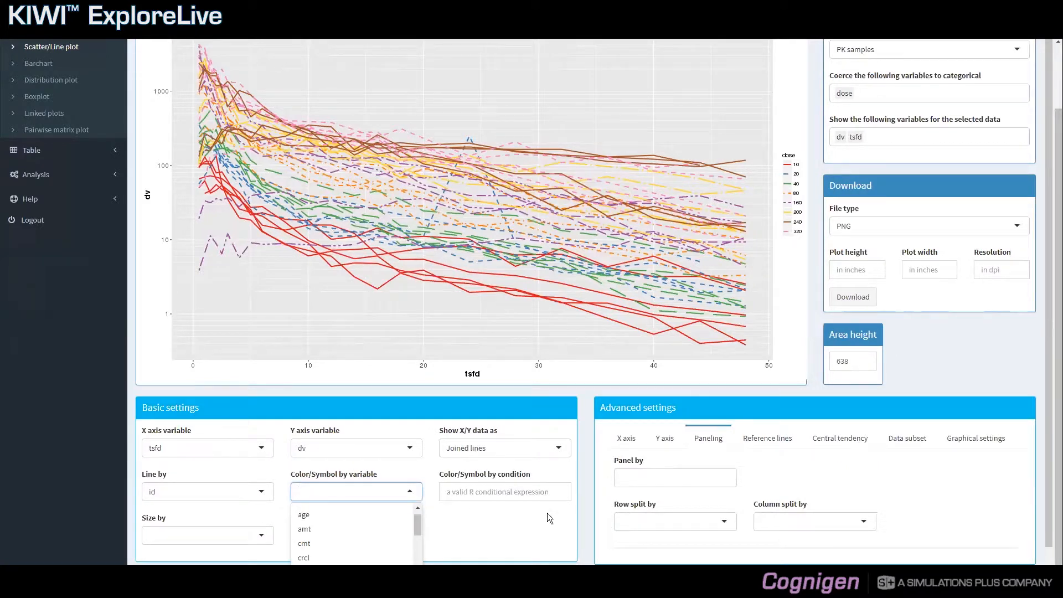
Step: Split the plot into row panels by the sexf variable and look over the plot
left_click(646, 526)
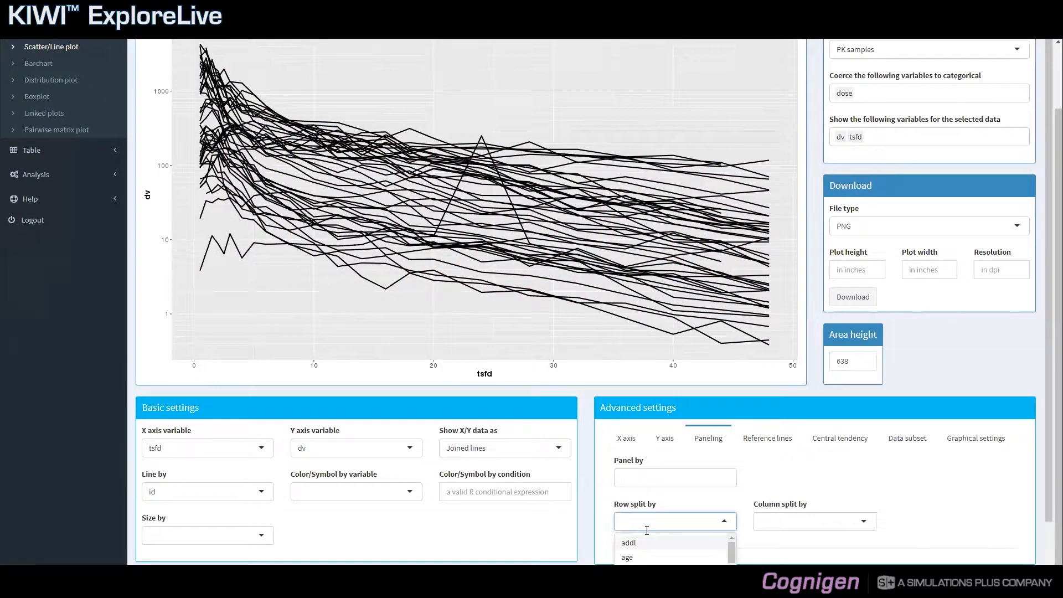
type("sex")
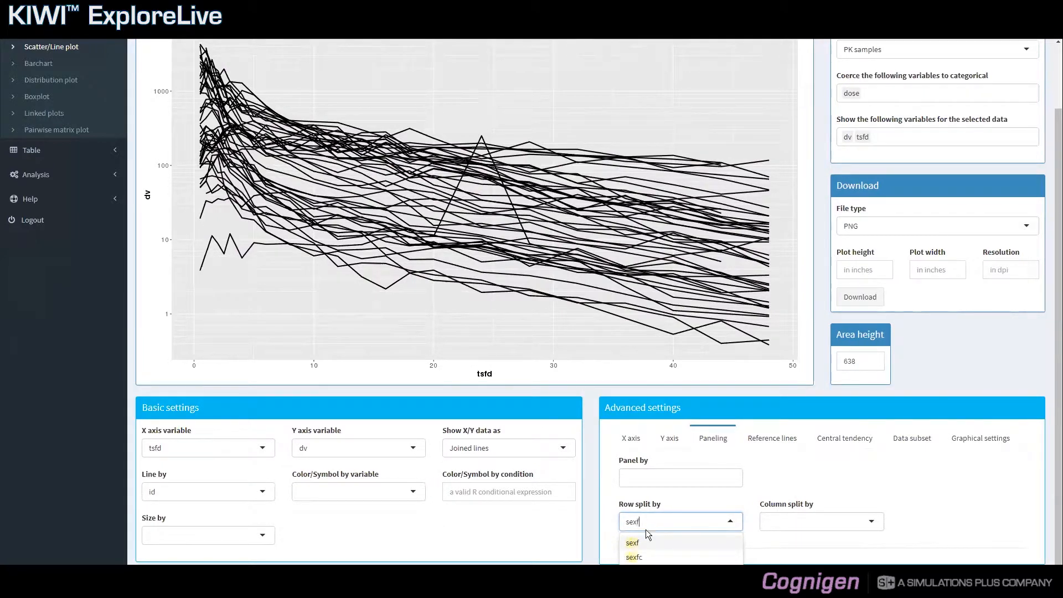
type("f")
key("Return")
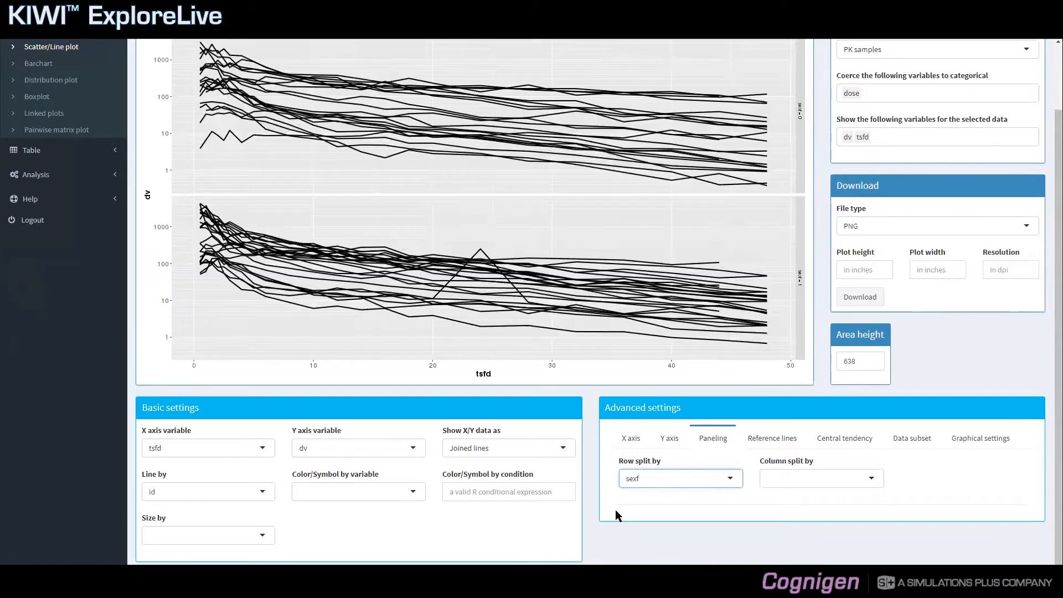
scroll(616, 509, "up", 1)
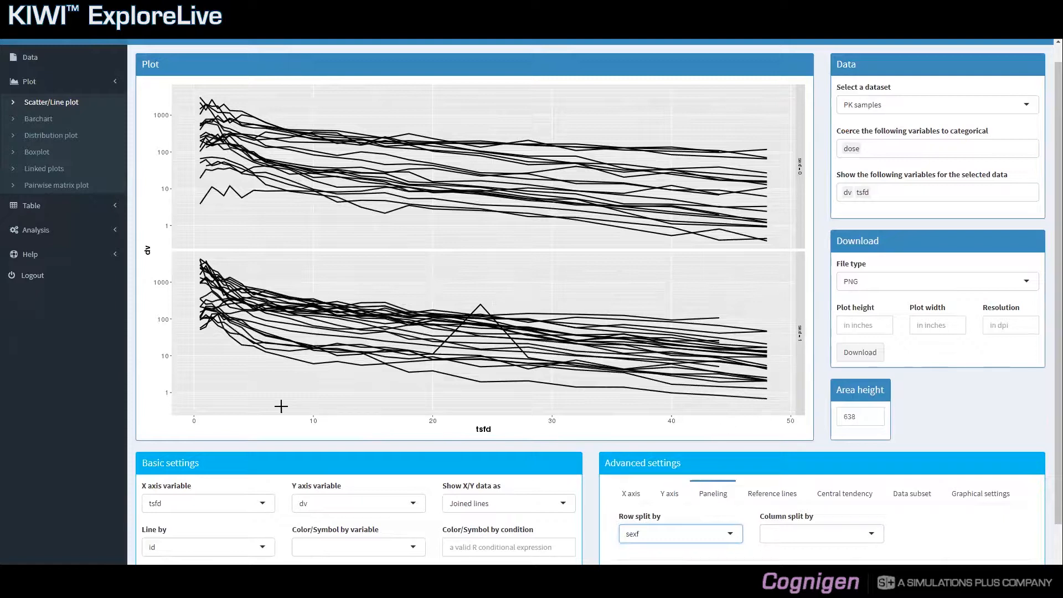
Step: Clear the row split and split the plot into column panels by sexf instead
left_click(720, 535)
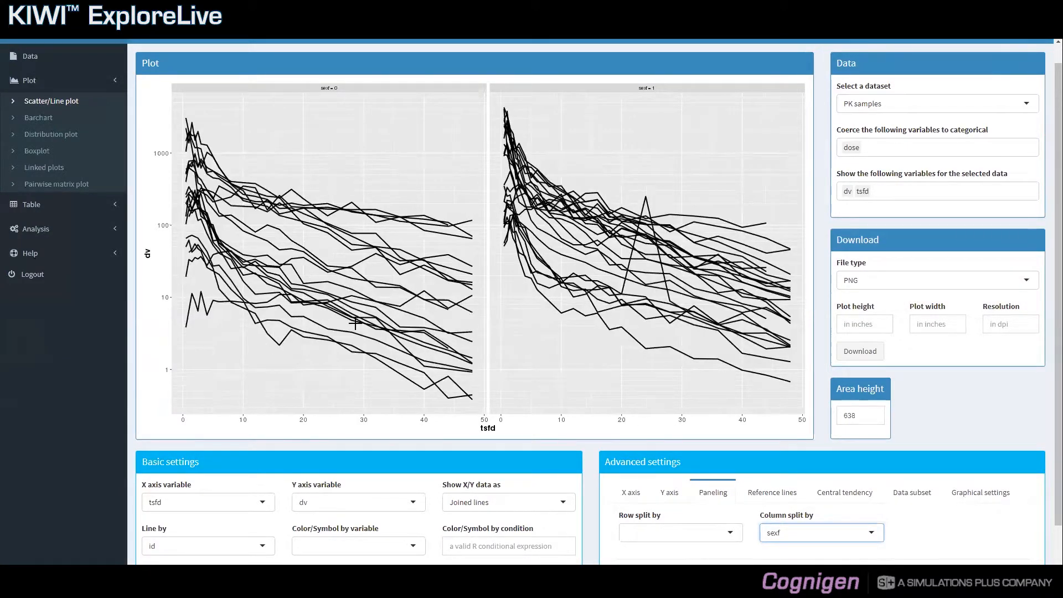
Step: Add a row split by dose to the plot alongside the existing column split
left_click(651, 531)
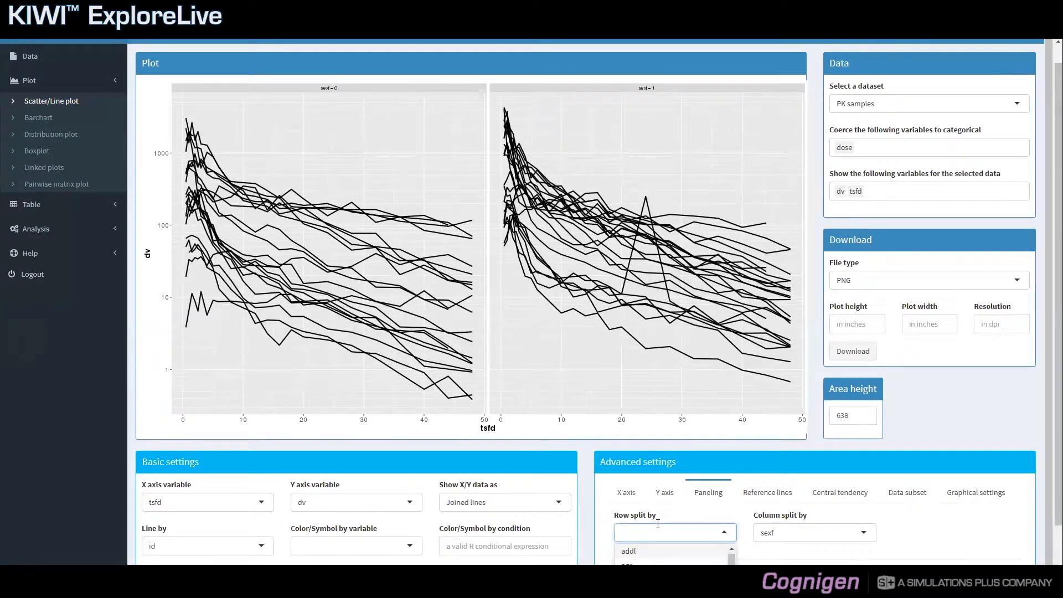
scroll(658, 524, "down", 1)
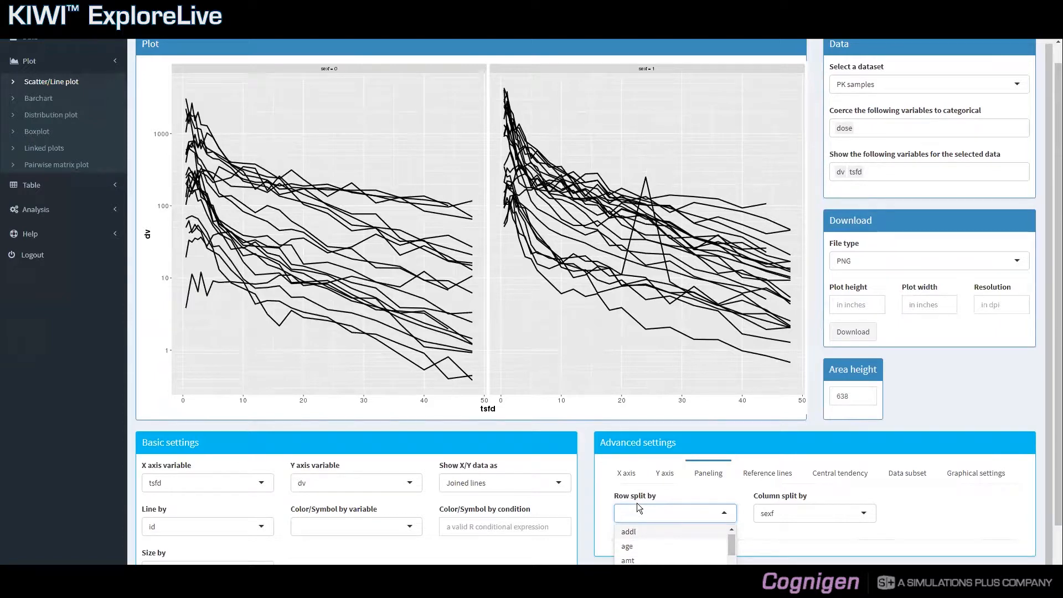
type("do")
key("Return")
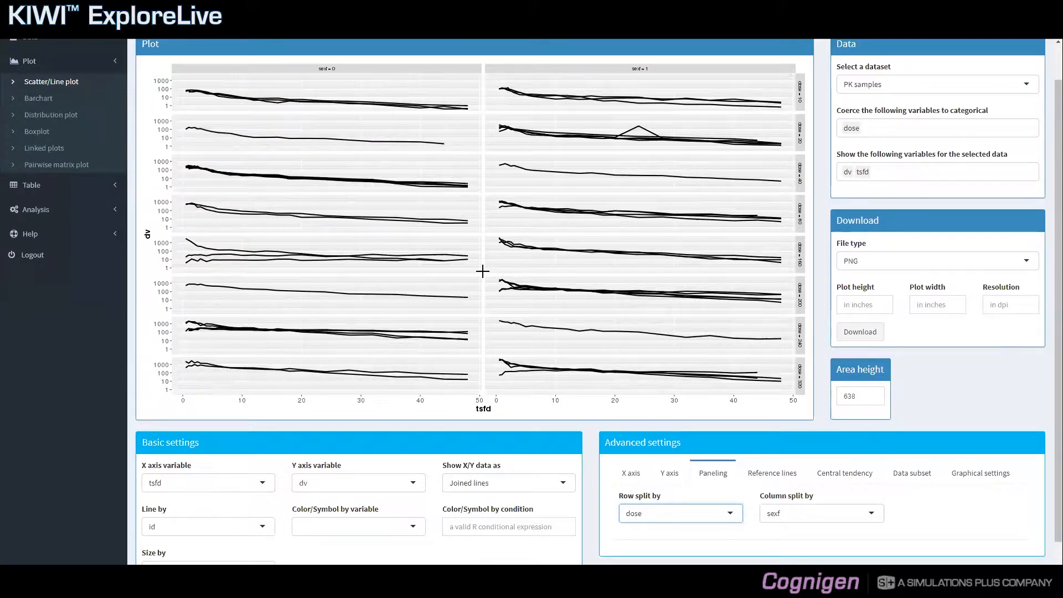
Step: Clear both the row split and the column split variables from the paneling settings
left_click(666, 515)
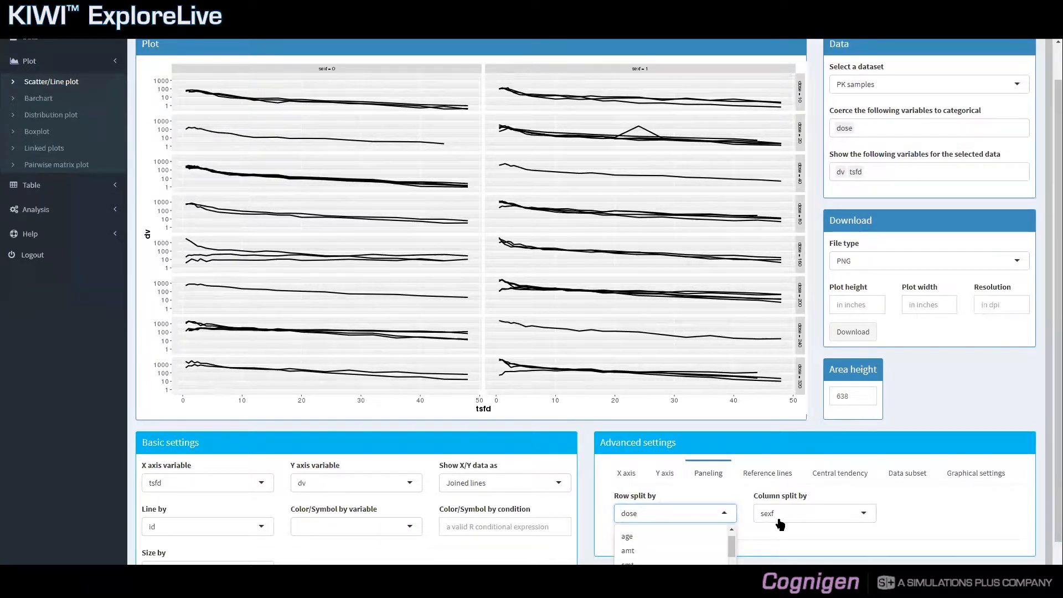
key("BackSpace")
left_click(789, 515)
key("BackSpace")
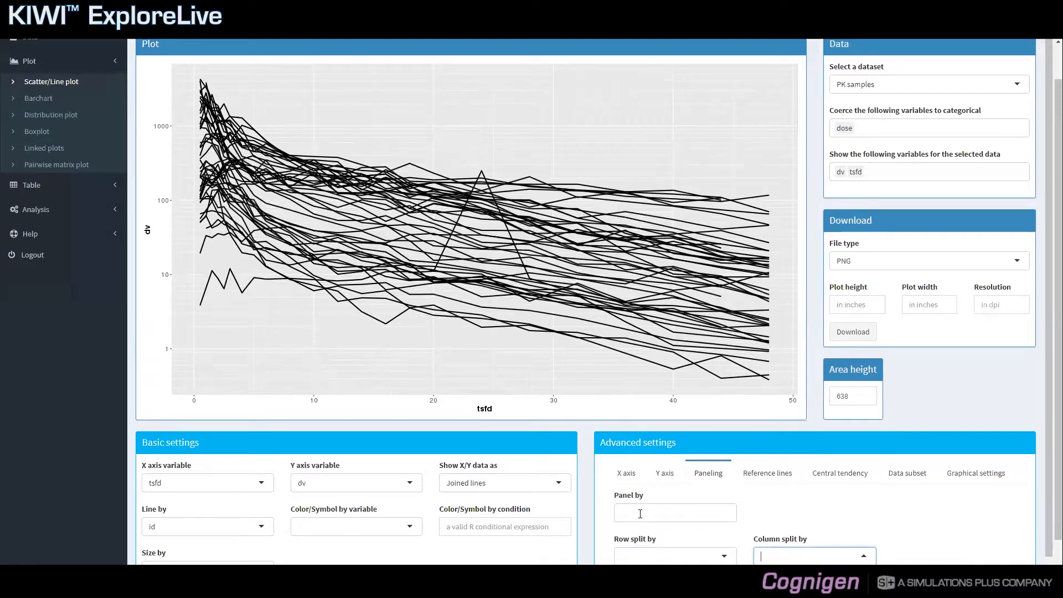
Step: Panel the plot by the combination of the dose and sexf variables
left_click(641, 513)
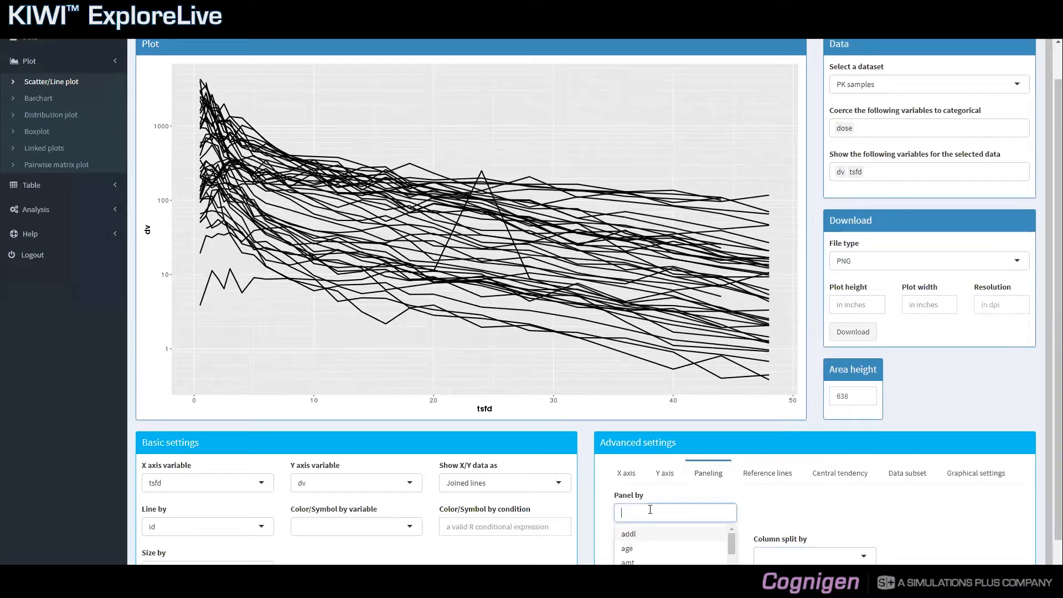
left_click(759, 500)
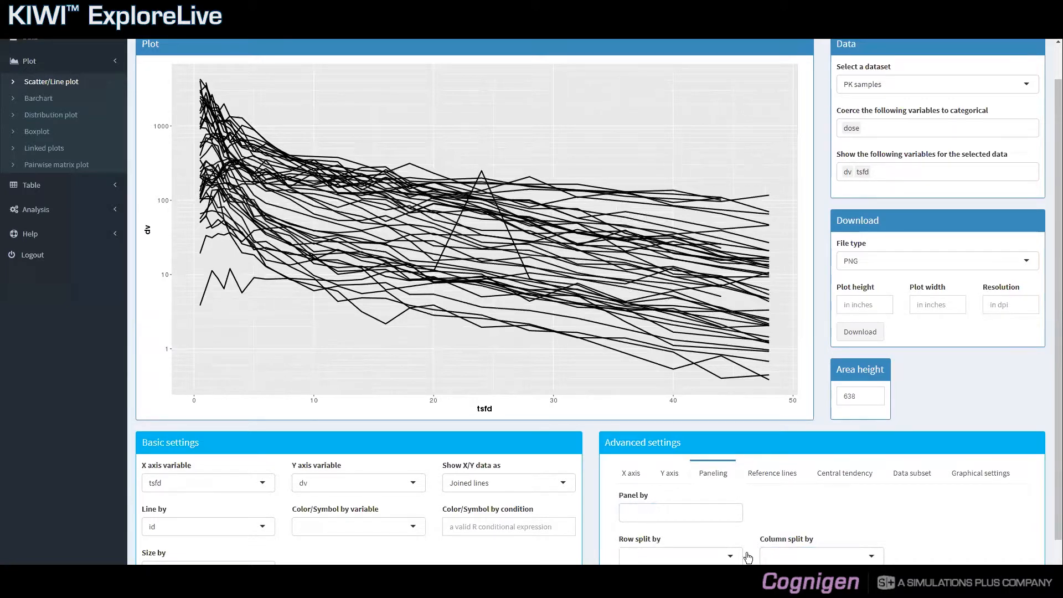
left_click(679, 515)
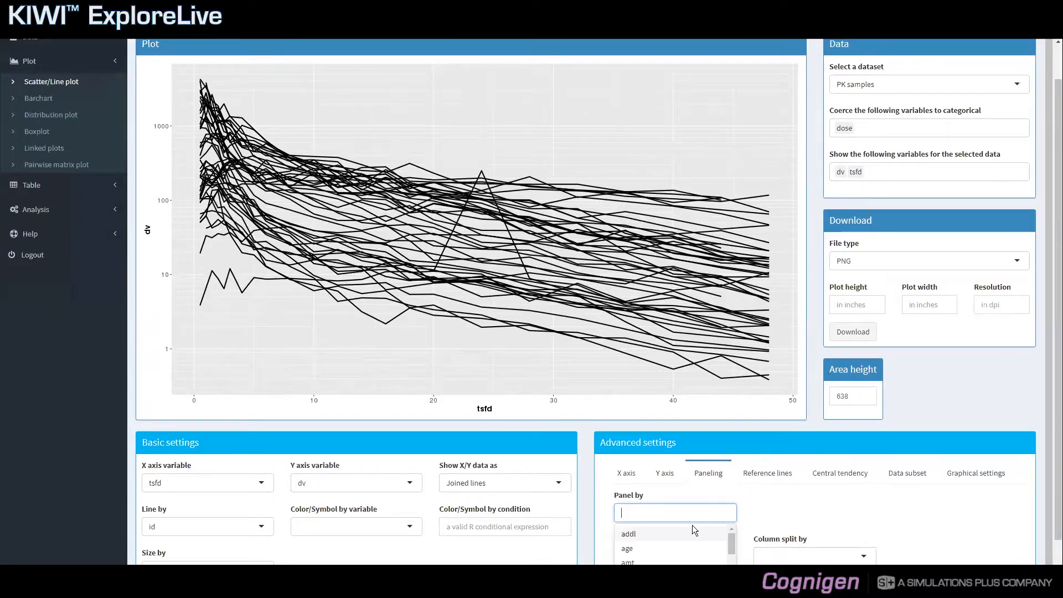
type("dose")
key("Return")
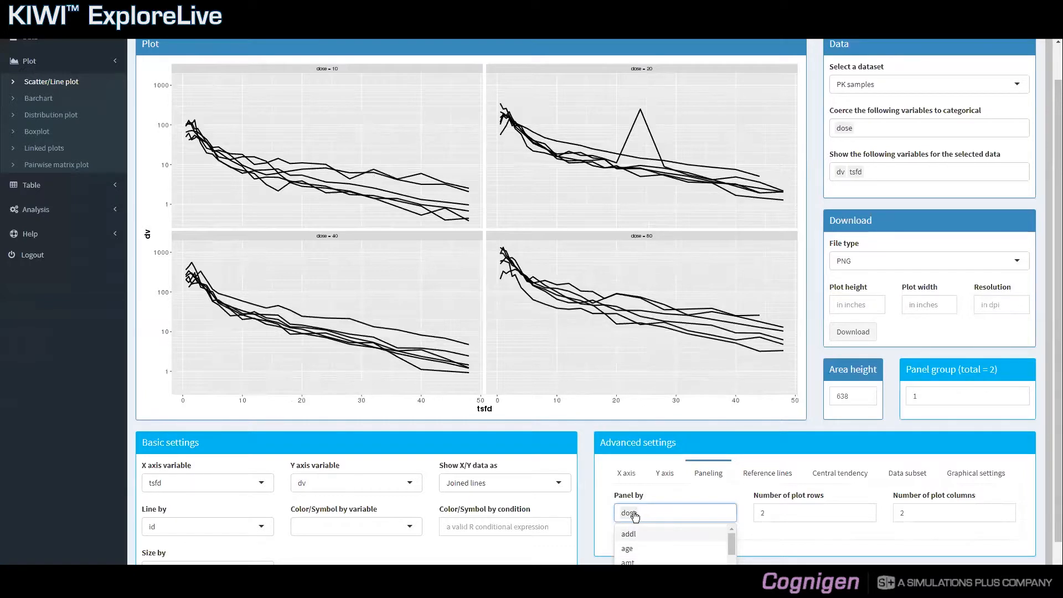
type("sexf")
key("Return")
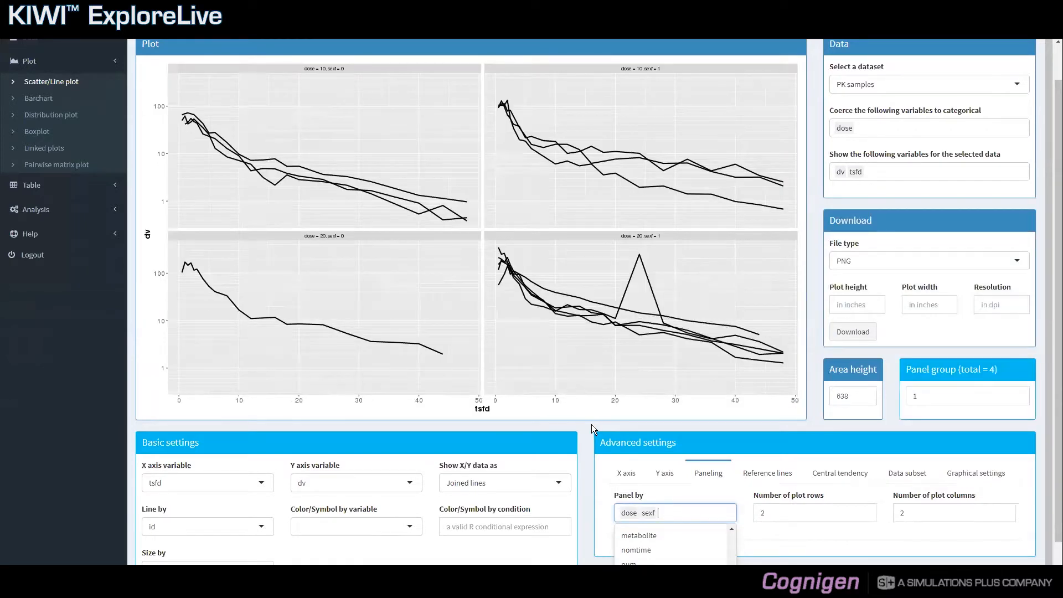
left_click(591, 424)
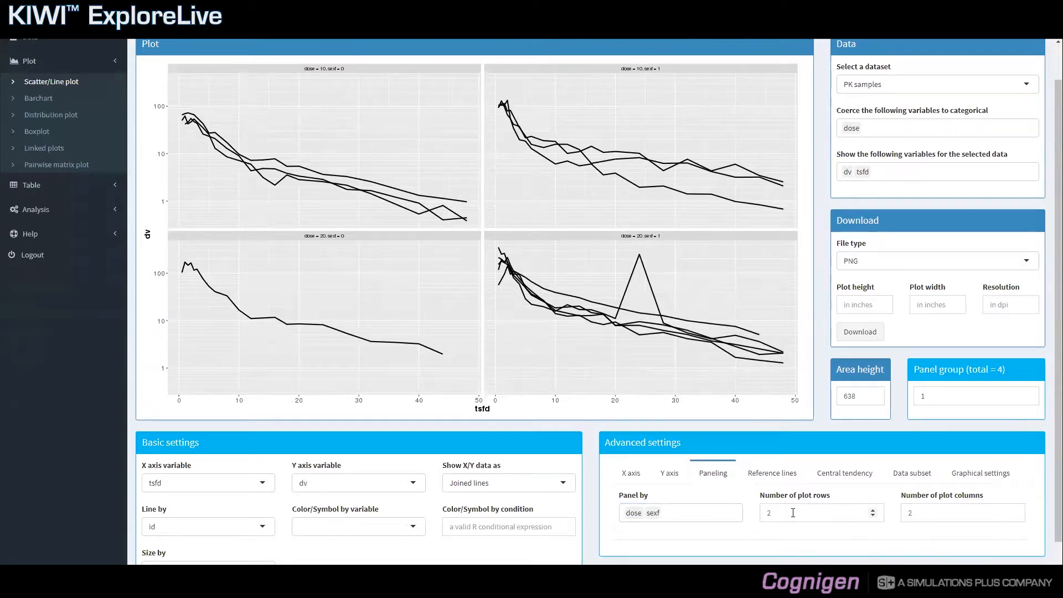
Step: Set the number of plot columns to 3 and advance through panel groups 2 and 3 to look over their plots
left_click(930, 512)
left_click(1014, 510)
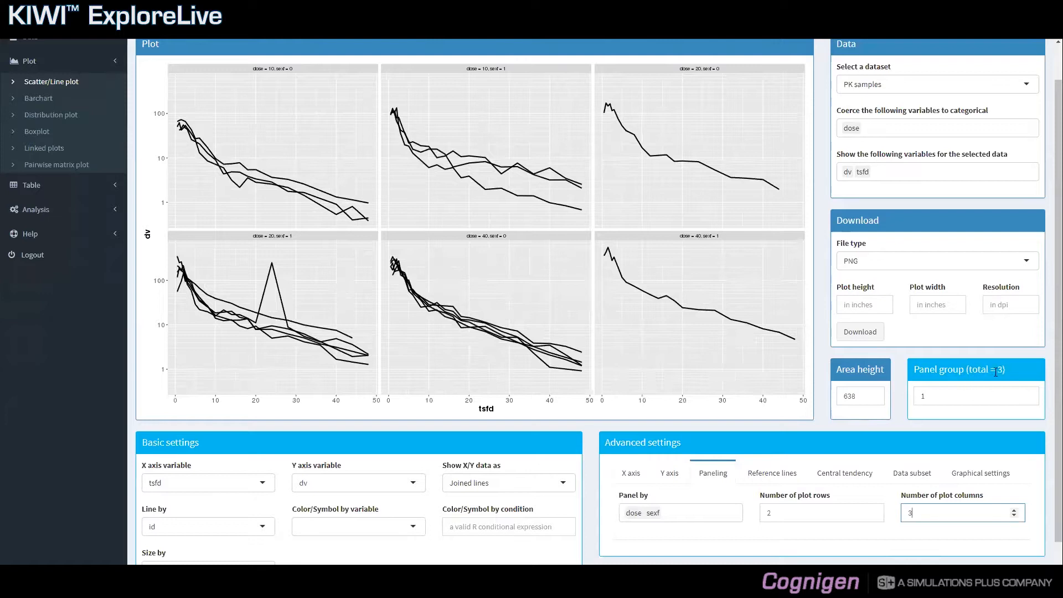
left_click(976, 388)
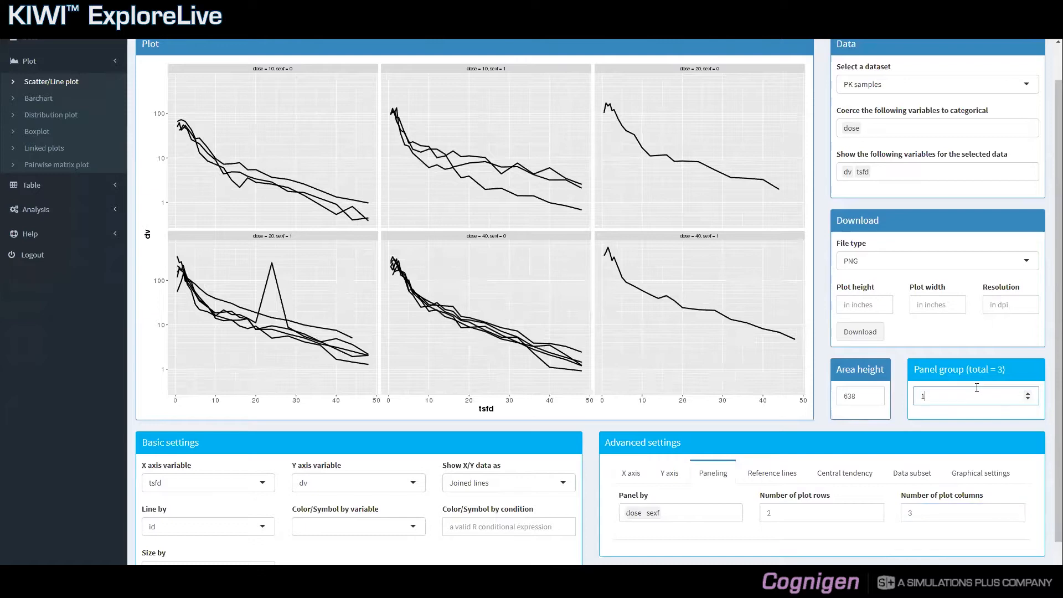
left_click(1027, 393)
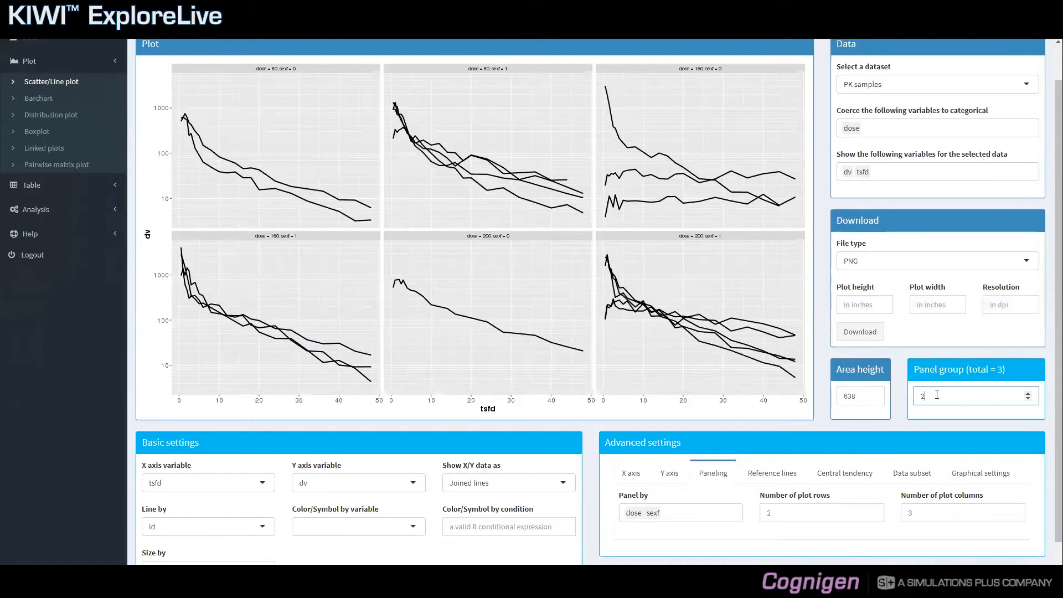
key("Up")
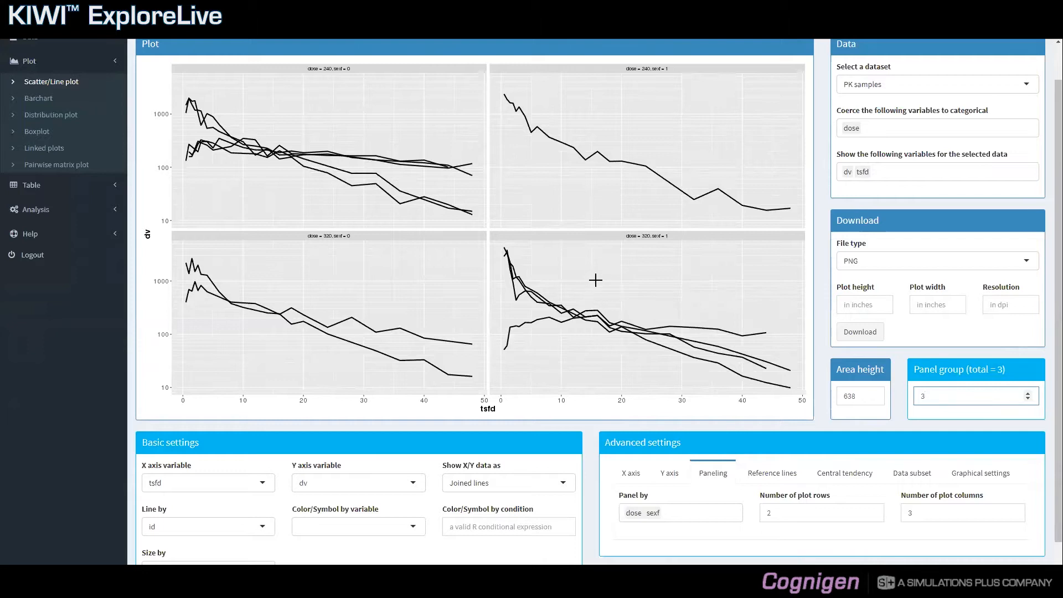
left_click(613, 341)
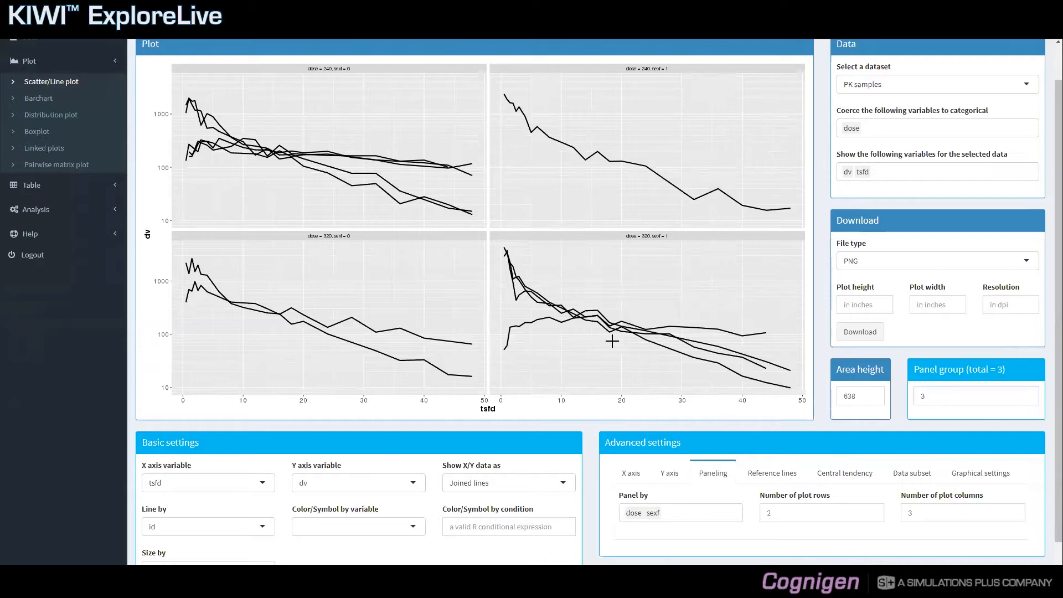
left_click_drag(594, 304, 614, 333)
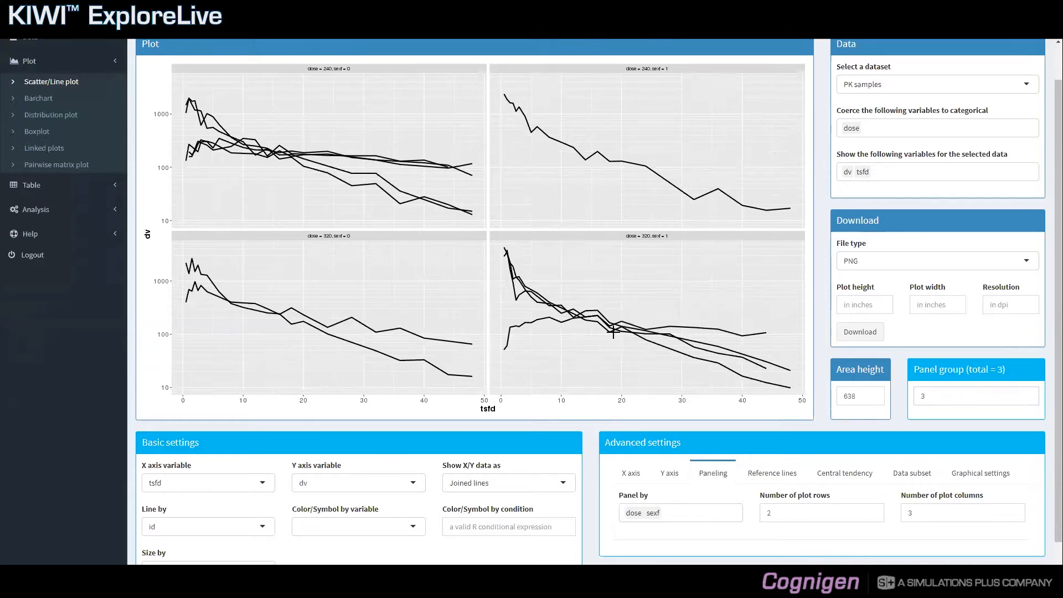